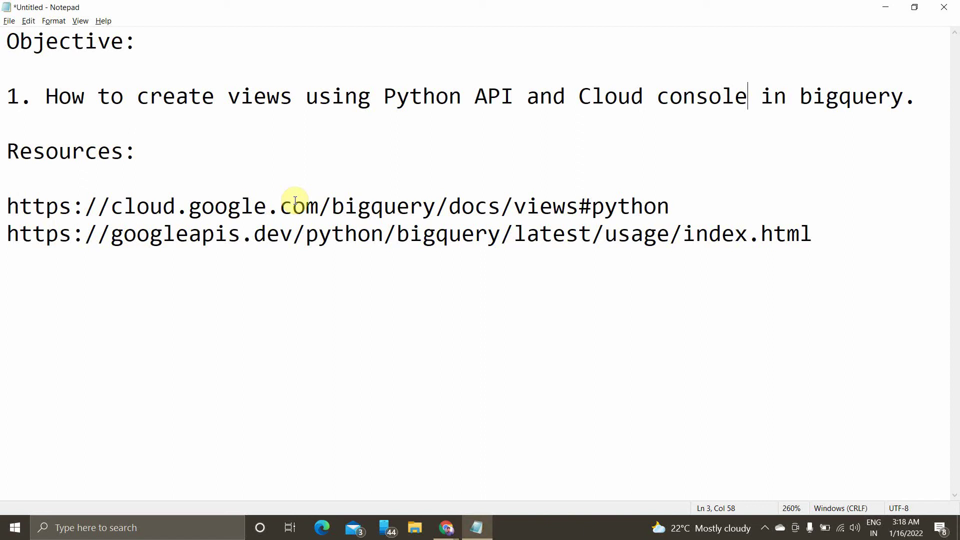
- Return to Cloud Shell Editor showing Actual_view.py, with the envbq environment active in the terminal
{"action": "mouse_move", "coordinate": [447, 528]}
{"action": "left_click", "coordinate": [505, 486]}
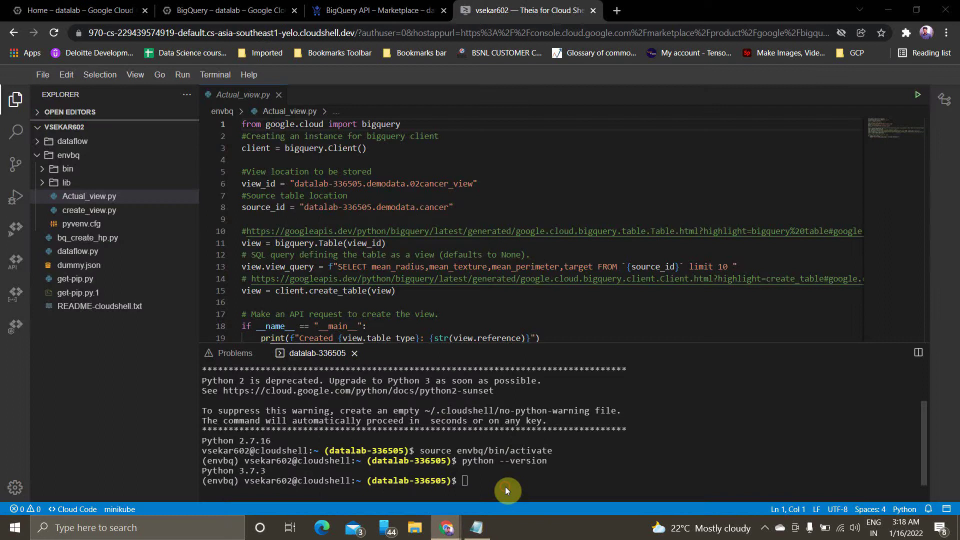
{"action": "left_click", "coordinate": [75, 11]}
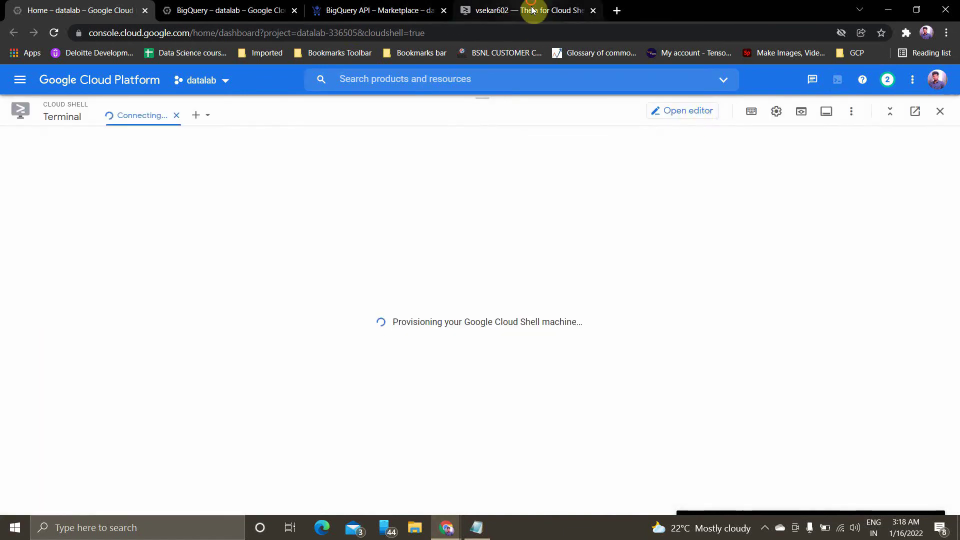
{"action": "left_click", "coordinate": [516, 11]}
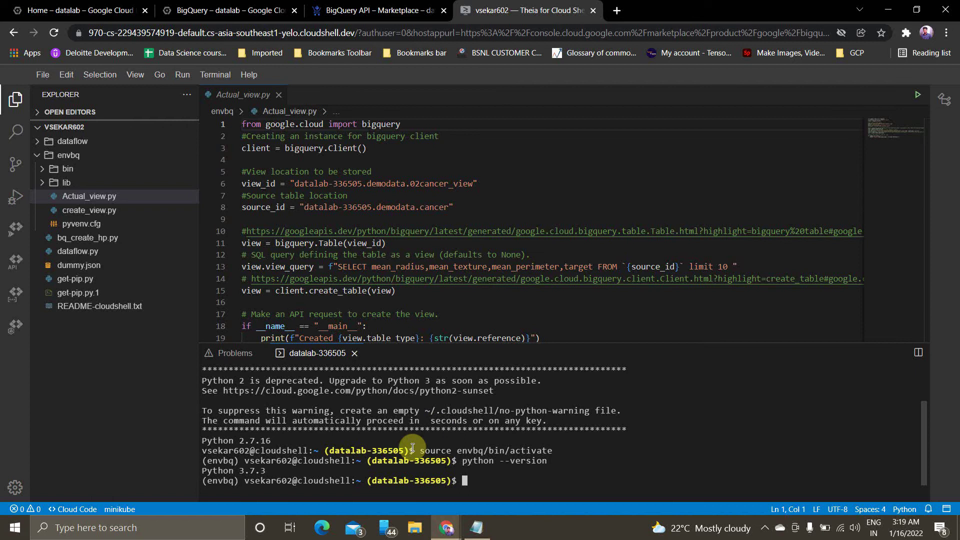
{"action": "double_click", "coordinate": [224, 460]}
{"action": "left_click", "coordinate": [463, 480]}
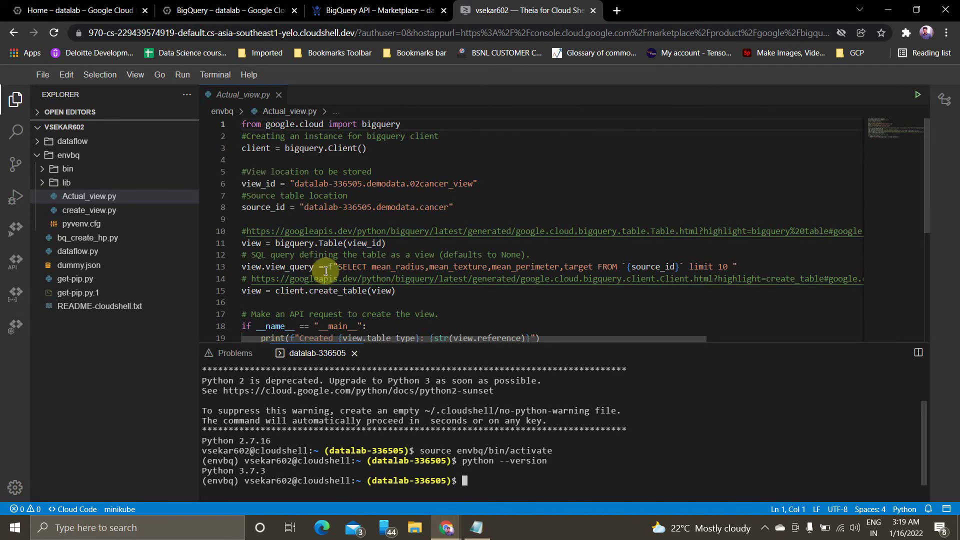
- Highlight the view's SELECT query on line 13, then focus the terminal prompt
{"action": "left_click_drag", "start_coordinate": [338, 266], "coordinate": [732, 268]}
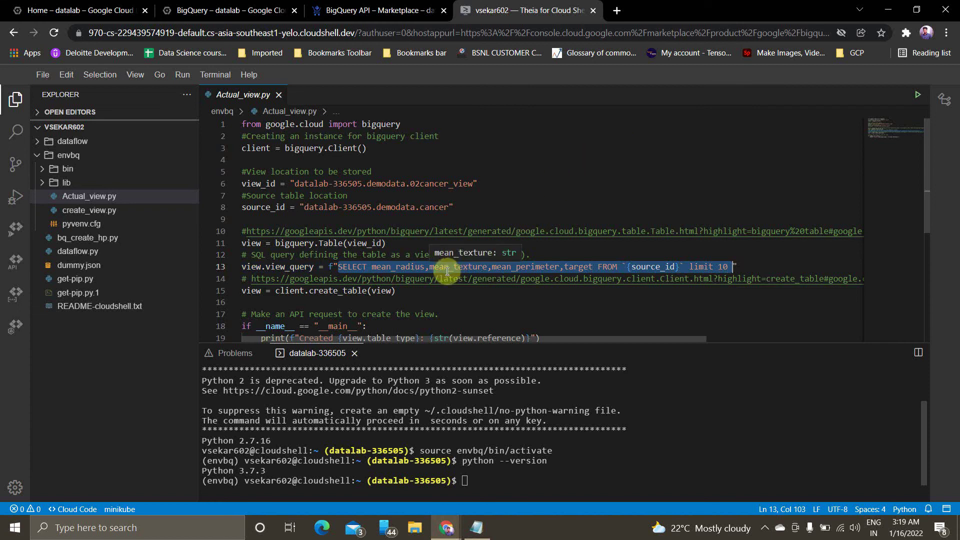
{"action": "scroll", "coordinate": [360, 264], "scroll_direction": "down", "scroll_amount": 2}
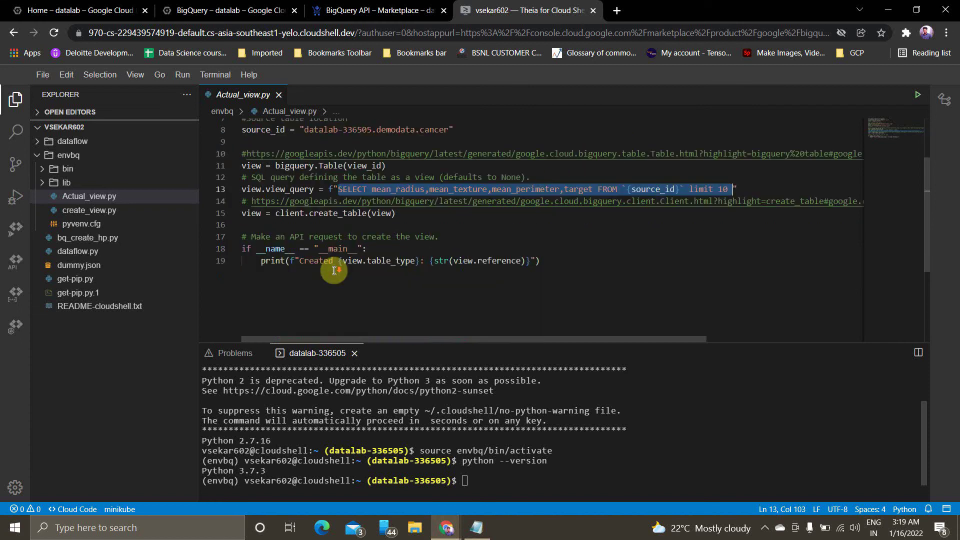
{"action": "left_click", "coordinate": [327, 224]}
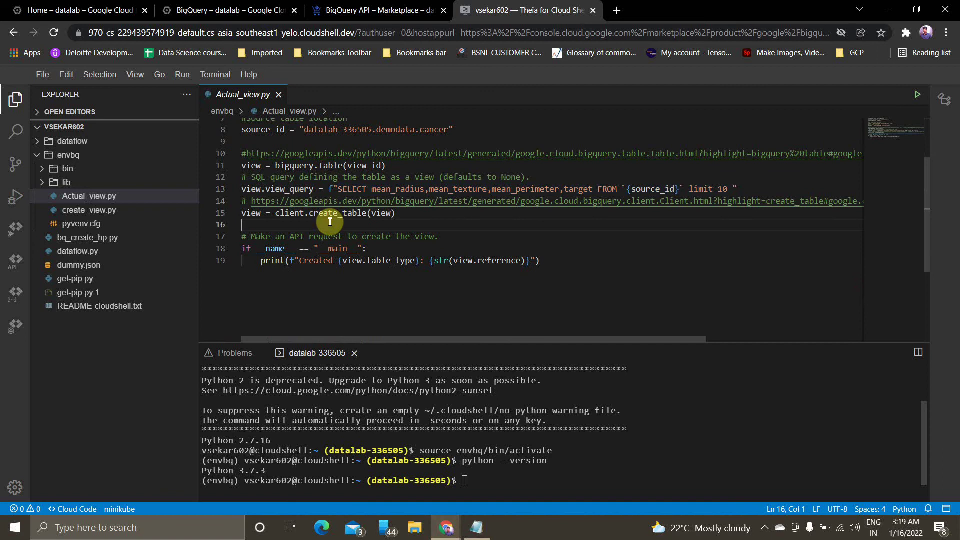
{"action": "scroll", "coordinate": [375, 154], "scroll_direction": "up", "scroll_amount": 2}
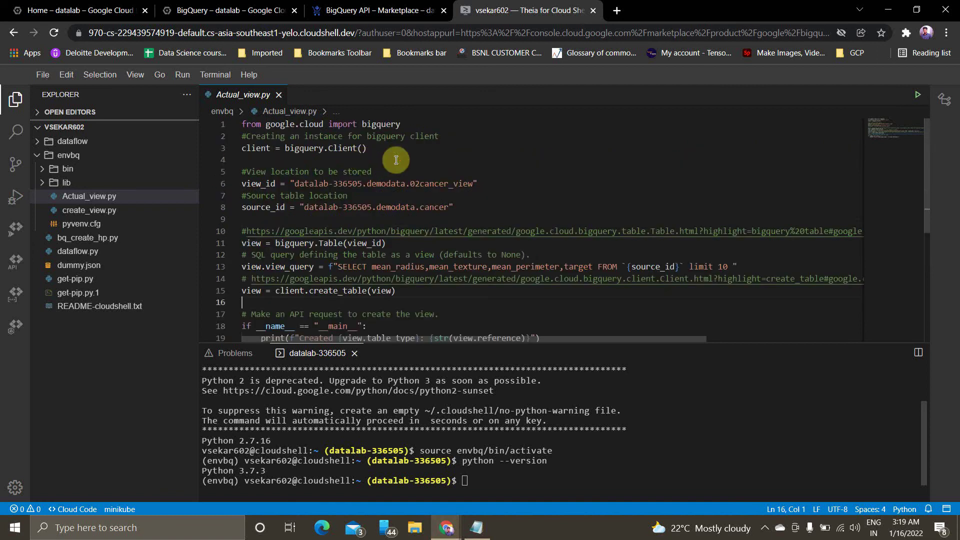
{"action": "scroll", "coordinate": [441, 188], "scroll_direction": "down", "scroll_amount": 3}
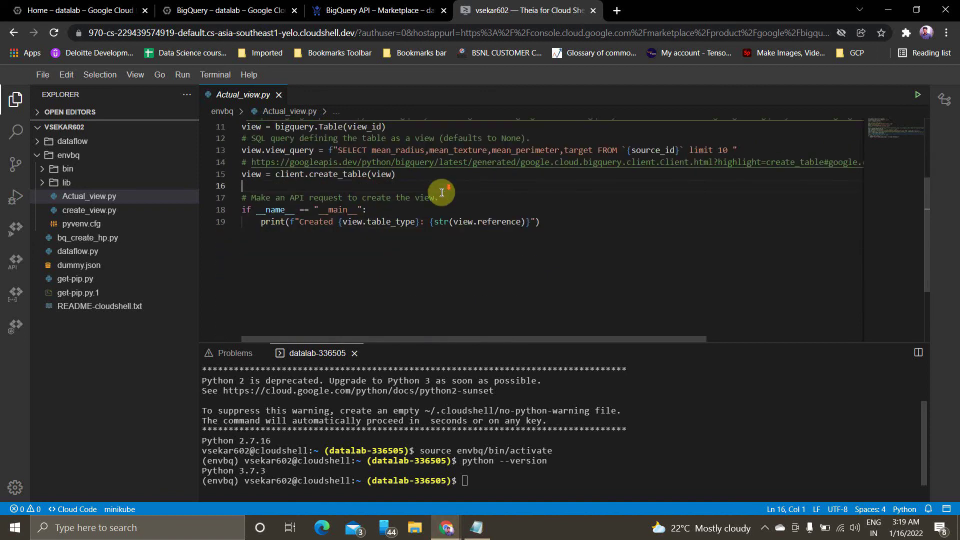
{"action": "left_click", "coordinate": [470, 481]}
{"action": "type", "text": "cd envbq/"}
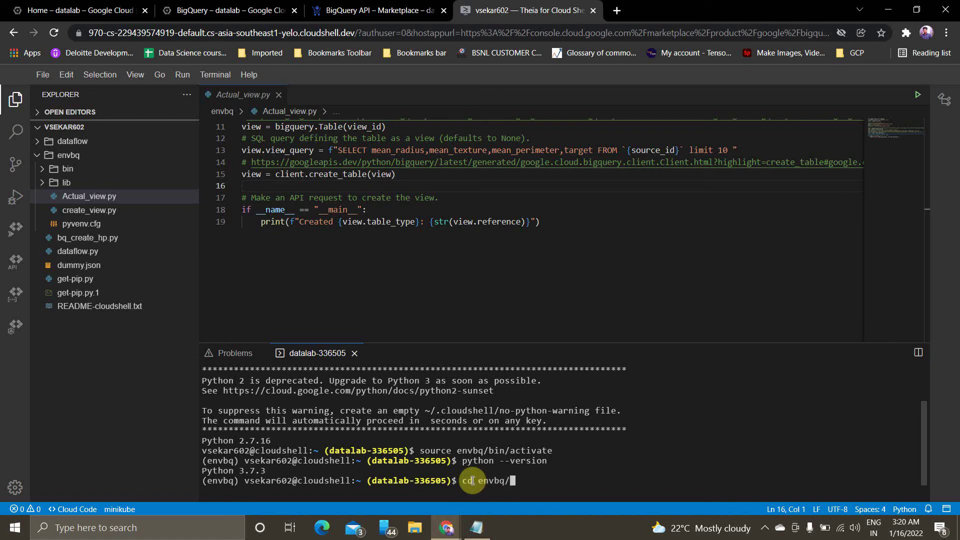
- Run Actual_view.py from the envbq folder and confirm 02cancer_view in the output
{"action": "key", "text": "Return"}
{"action": "type", "text": "python"}
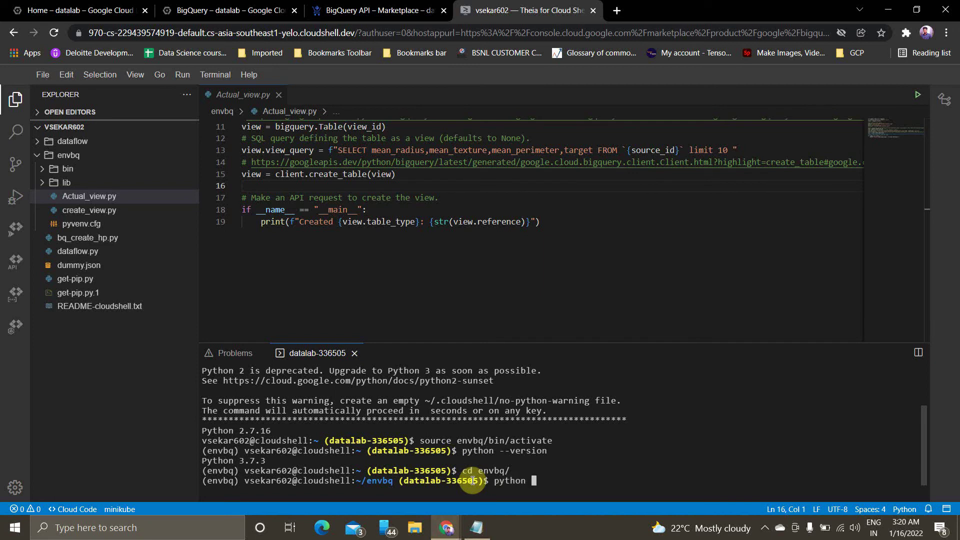
{"action": "type", "text": "A"}
{"action": "key", "text": "Tab"}
{"action": "key", "text": "Return"}
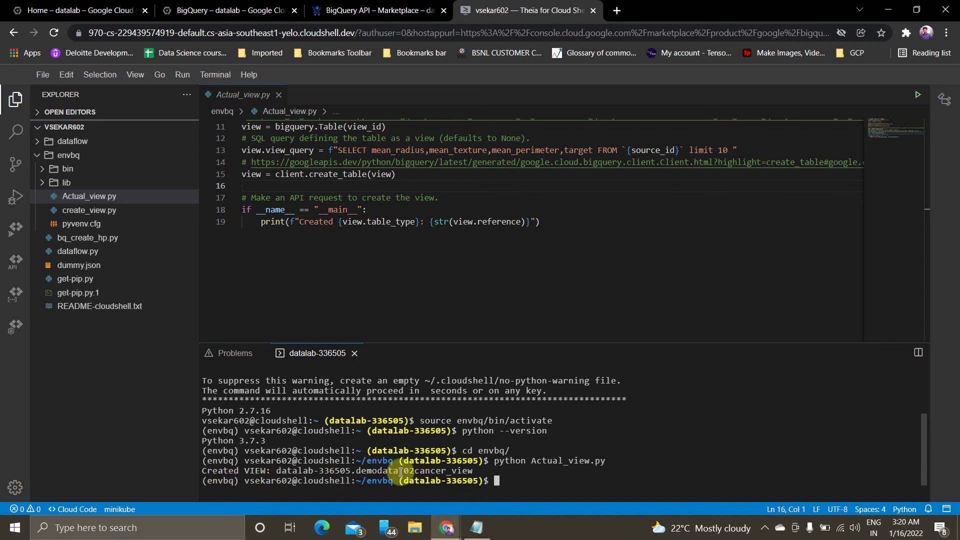
{"action": "left_click_drag", "start_coordinate": [404, 471], "coordinate": [480, 472]}
{"action": "left_click", "coordinate": [229, 11]}
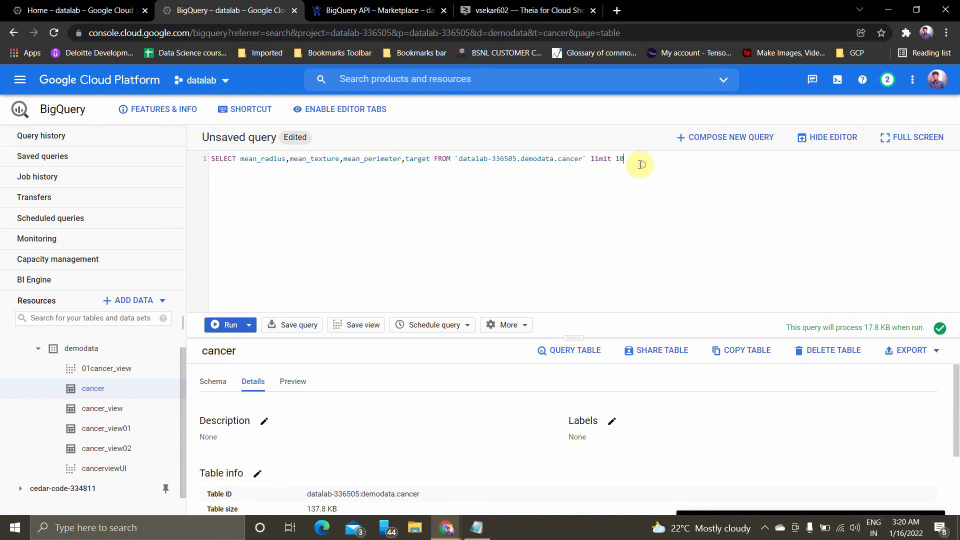
- Clear the leftover query text and reload the BigQuery page
{"action": "key", "text": "ctrl+a"}
{"action": "key", "text": "ctrl+c"}
{"action": "key", "text": "BackSpace"}
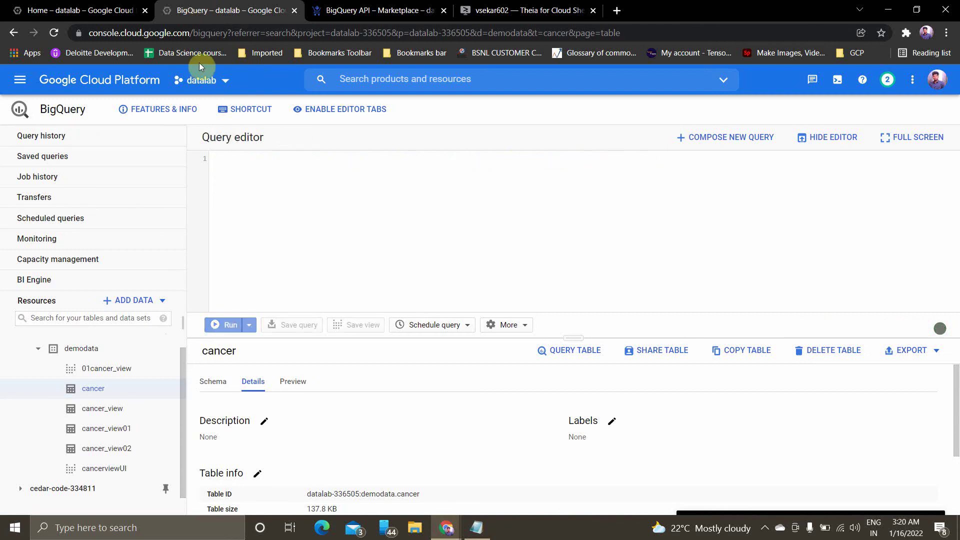
{"action": "left_click", "coordinate": [683, 36]}
{"action": "key", "text": "Return"}
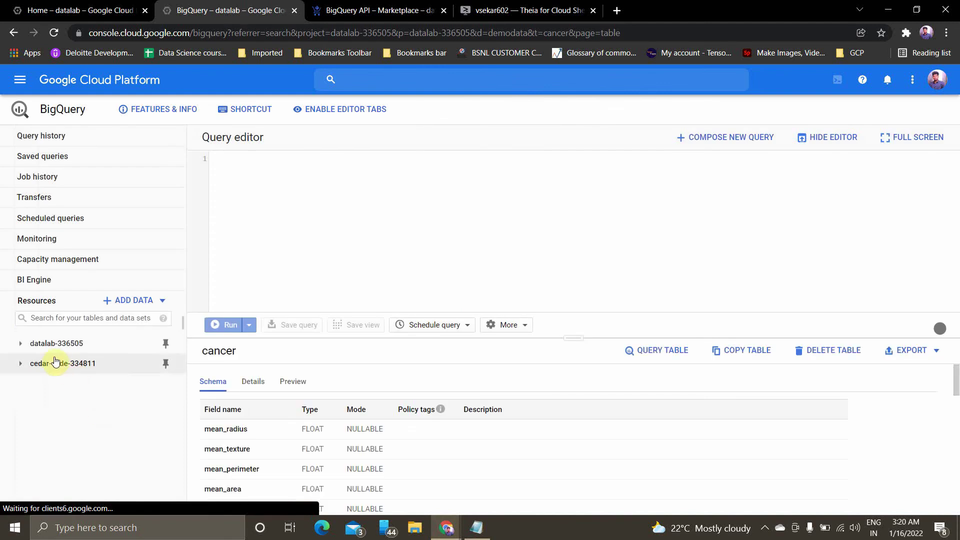
- Open 02cancer_view under datalab-336505 > demodata, check its details and schema, then the cancer table
{"action": "left_click", "coordinate": [18, 346]}
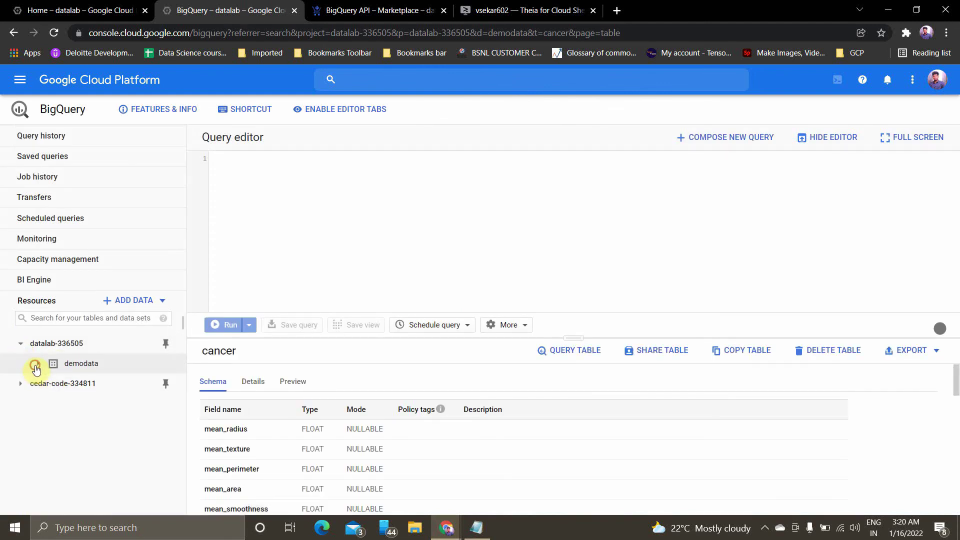
{"action": "left_click", "coordinate": [40, 367]}
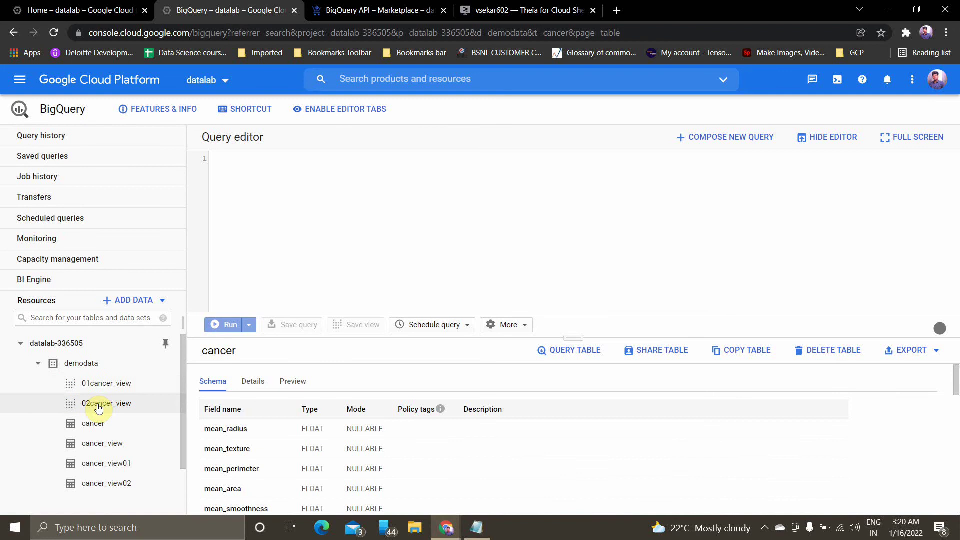
{"action": "left_click", "coordinate": [97, 408]}
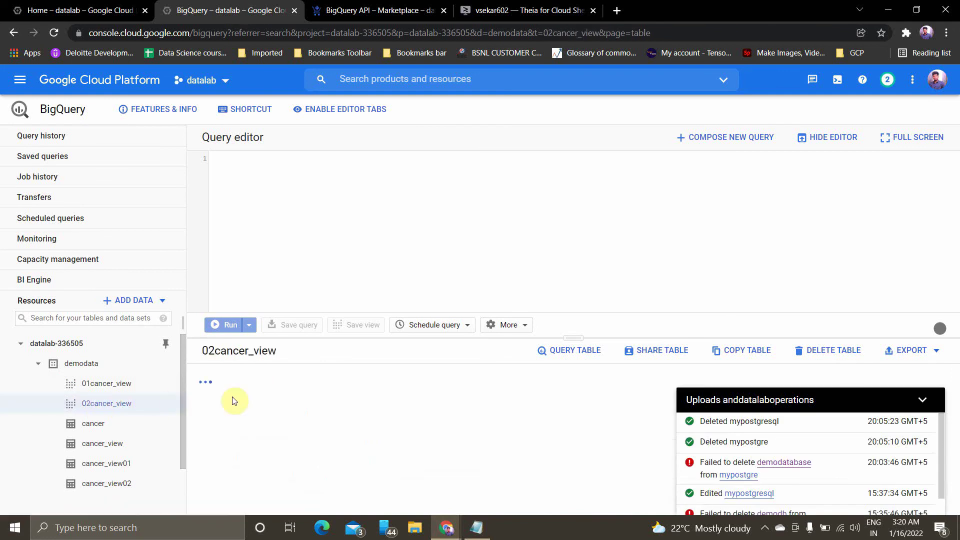
{"action": "left_click", "coordinate": [922, 400]}
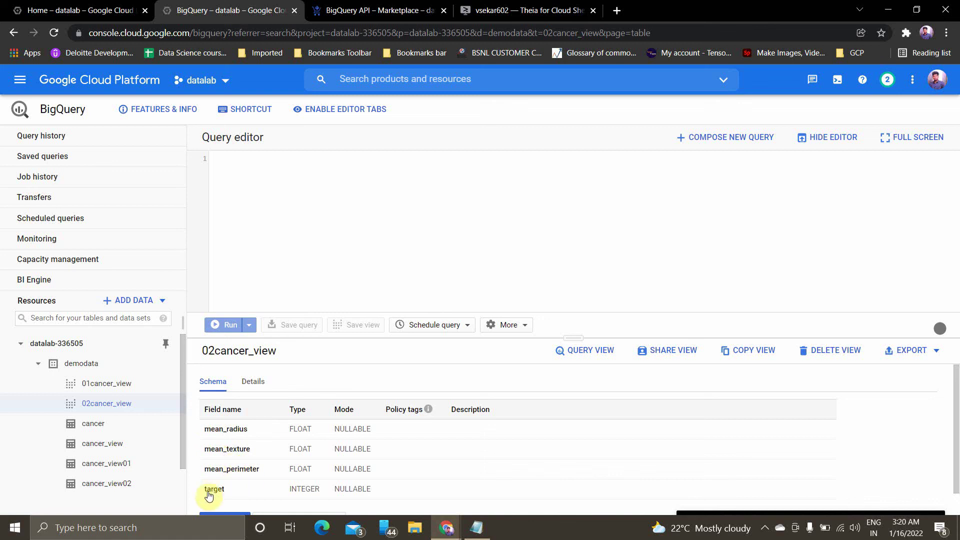
{"action": "left_click", "coordinate": [253, 382]}
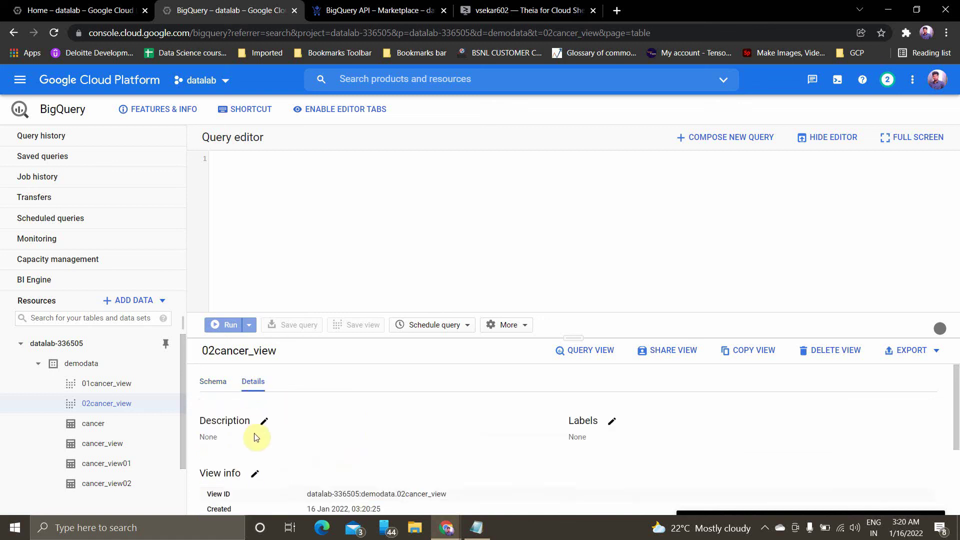
{"action": "left_click", "coordinate": [214, 382]}
{"action": "scroll", "coordinate": [248, 443], "scroll_direction": "down", "scroll_amount": 1}
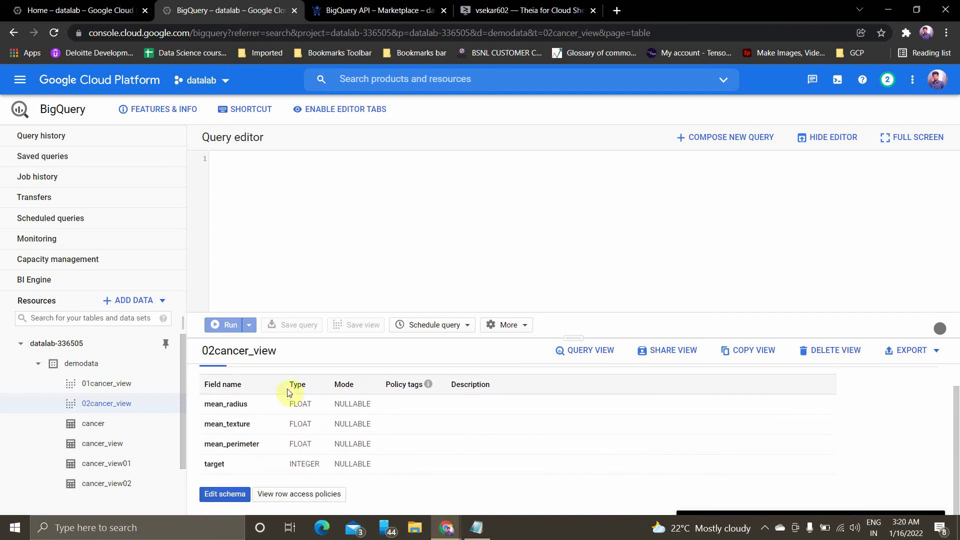
{"action": "left_click", "coordinate": [110, 425]}
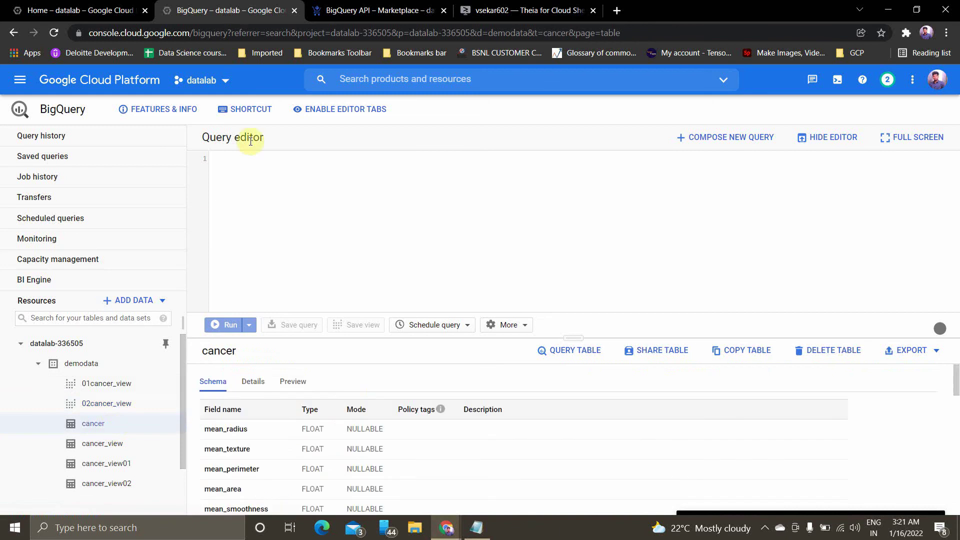
- Paste the mean_radius, mean_texture, mean_perimeter, target query with limit 10, highlighting the columns
{"action": "left_click", "coordinate": [253, 163]}
{"action": "key", "text": "ctrl+v"}
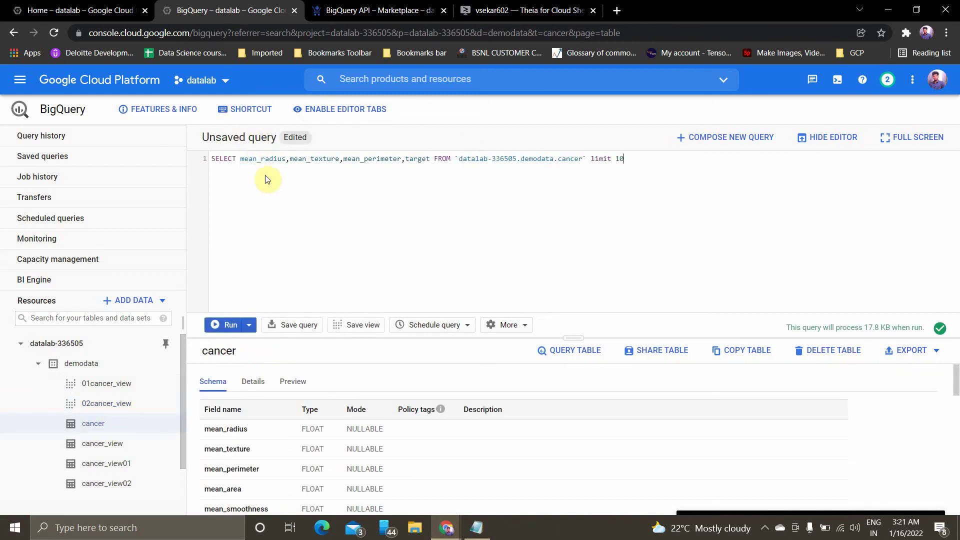
{"action": "left_click_drag", "start_coordinate": [241, 159], "coordinate": [343, 159]}
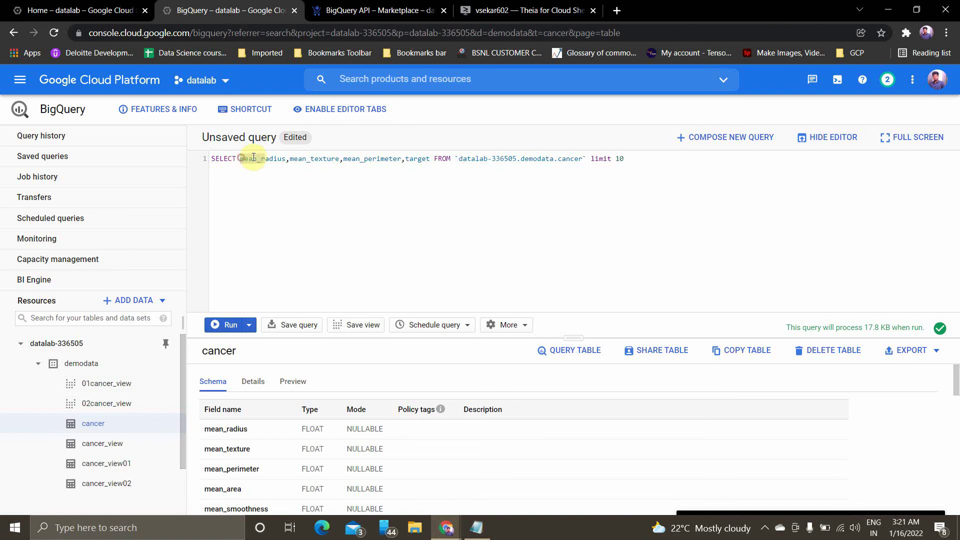
{"action": "left_click_drag", "start_coordinate": [421, 159], "coordinate": [429, 159]}
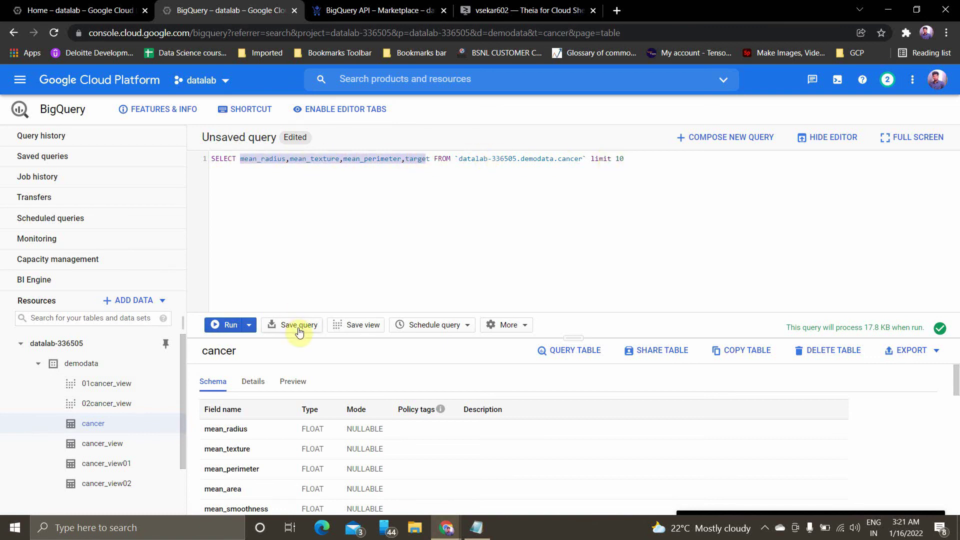
- Name the new view 03cancer_vieew_UI in the Save view form and confirm the save
{"action": "left_click", "coordinate": [354, 325]}
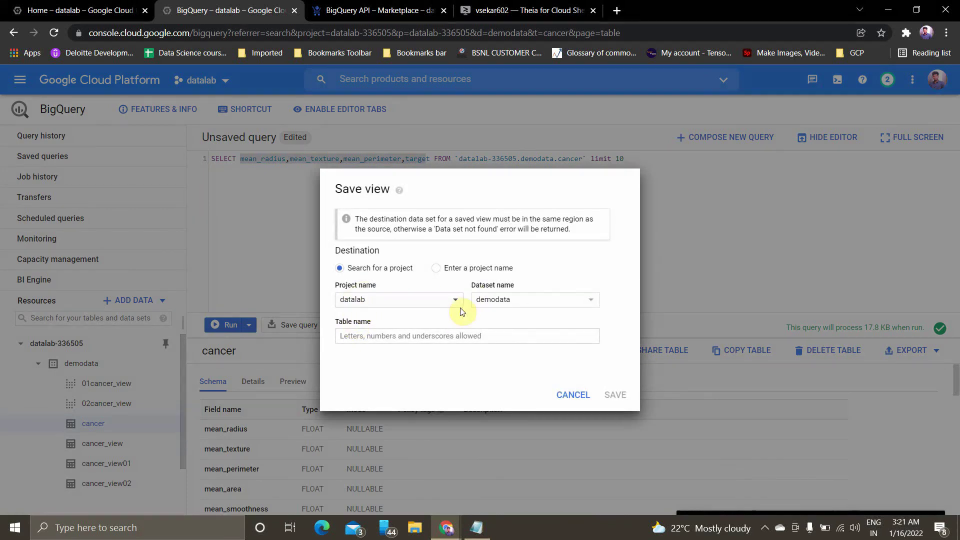
{"action": "type", "text": "03cancer"}
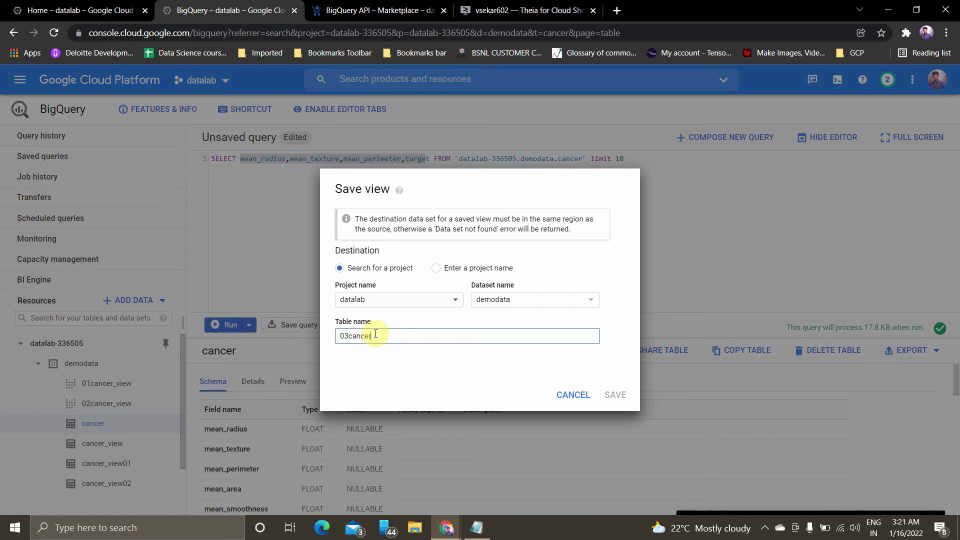
{"action": "type", "text": "_vieew_UI"}
{"action": "left_click", "coordinate": [615, 395]}
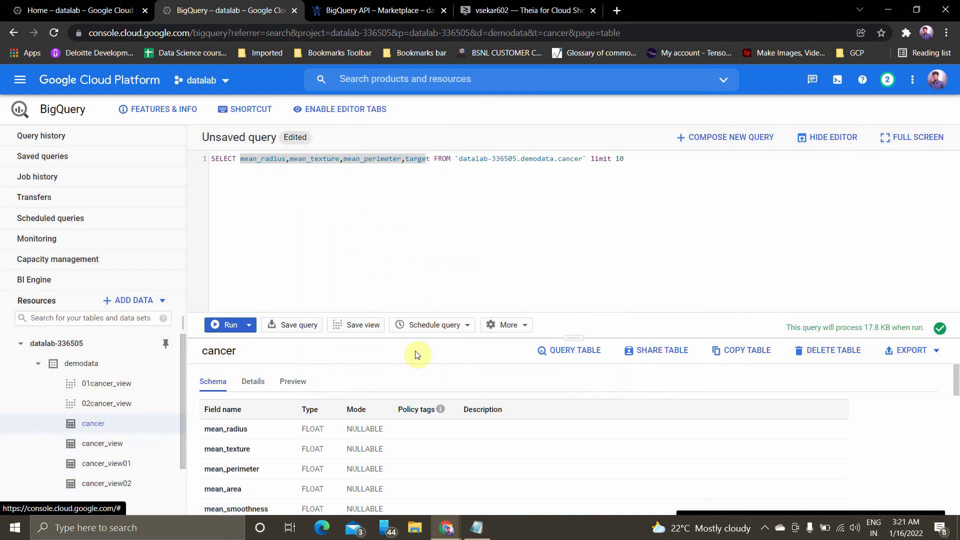
- Highlight 03cancer_vieew_UI's SQL in its Details, then open 02cancer_view to compare queries
{"action": "left_click", "coordinate": [120, 425]}
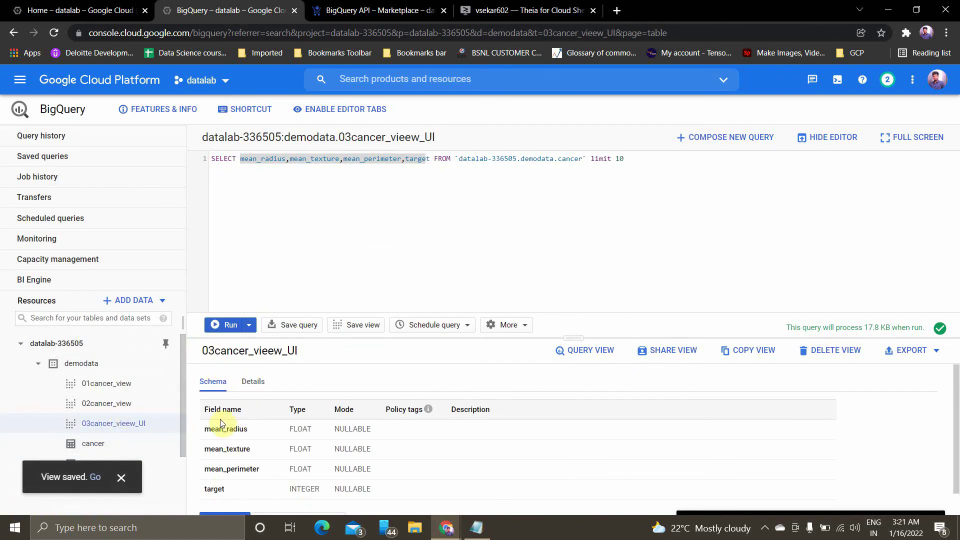
{"action": "left_click", "coordinate": [251, 383]}
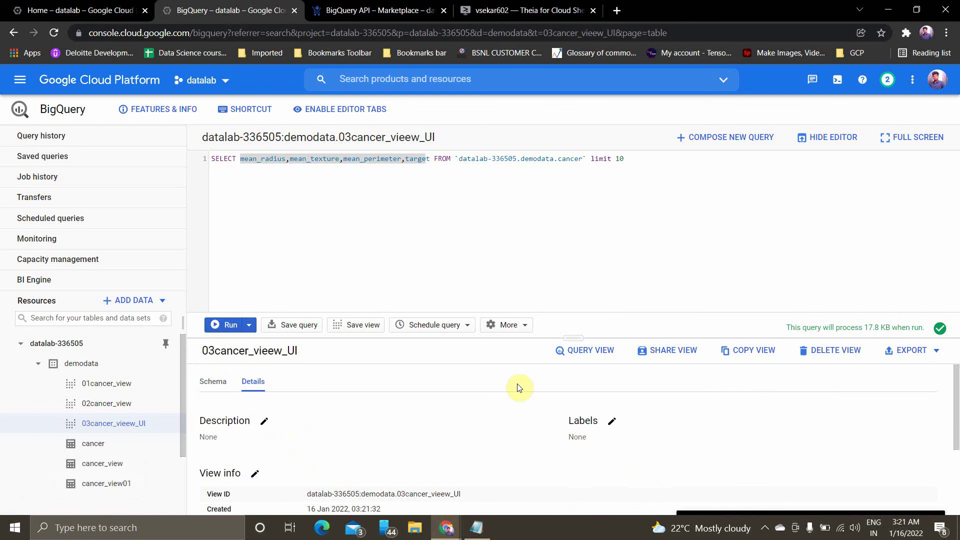
{"action": "scroll", "coordinate": [409, 467], "scroll_direction": "down", "scroll_amount": 3}
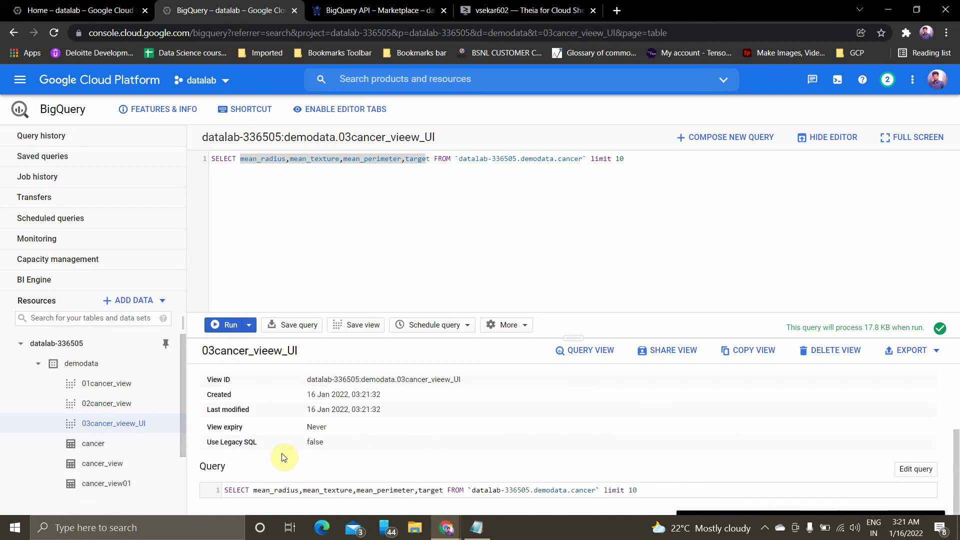
{"action": "left_click_drag", "start_coordinate": [222, 490], "coordinate": [652, 493]}
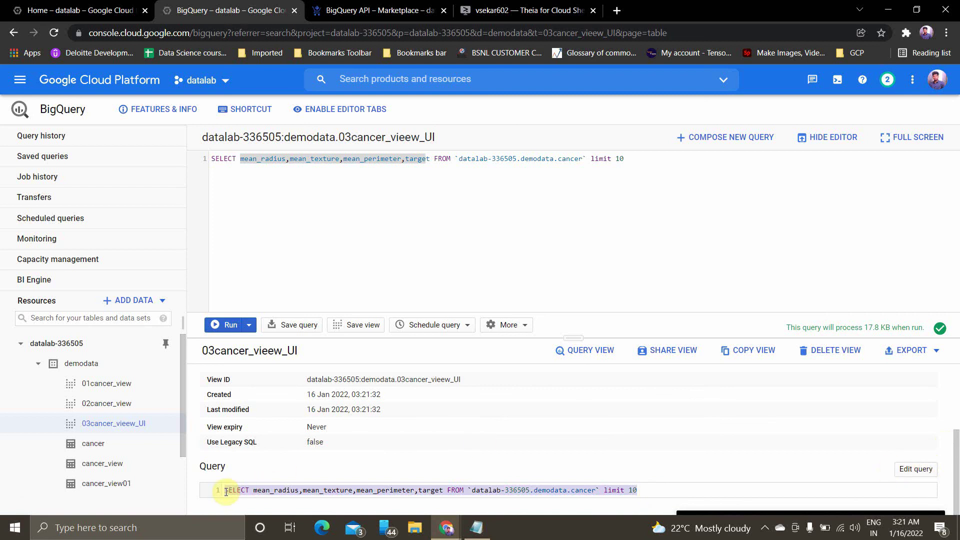
{"action": "left_click", "coordinate": [94, 404]}
{"action": "scroll", "coordinate": [323, 423], "scroll_direction": "down", "scroll_amount": 2}
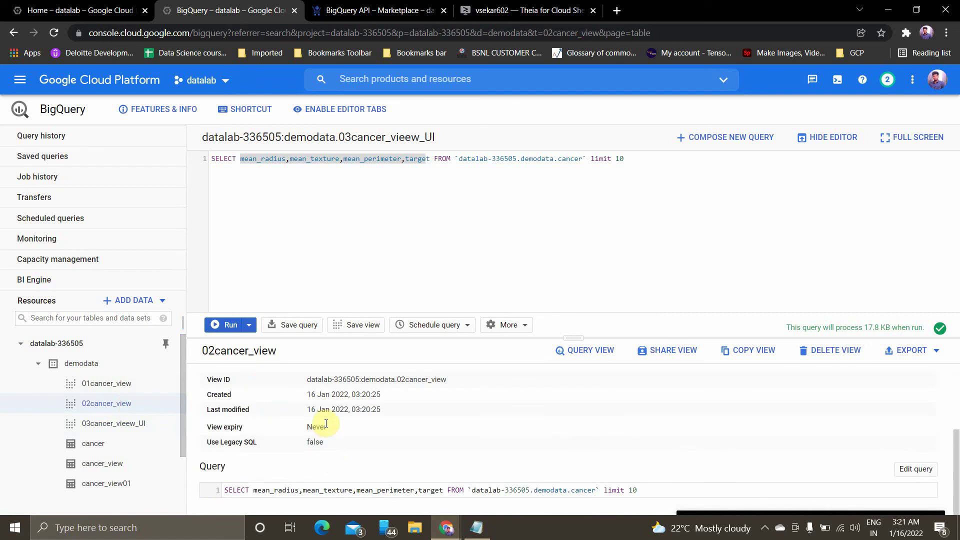
{"action": "left_click_drag", "start_coordinate": [225, 491], "coordinate": [638, 490]}
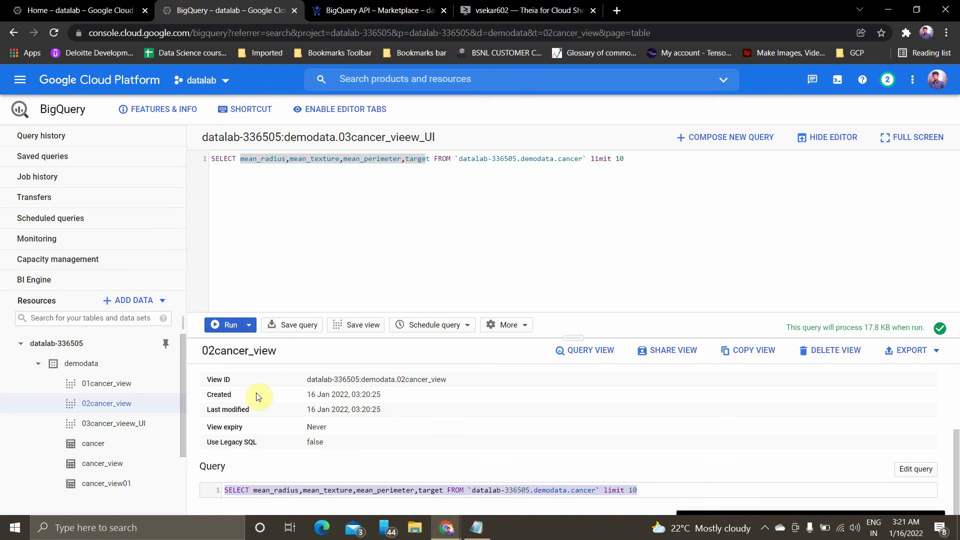
- Cycle through the BigQuery workspace and API tabs, ending on the Cloud Shell editor
{"action": "left_click", "coordinate": [487, 10]}
{"action": "left_click", "coordinate": [351, 11]}
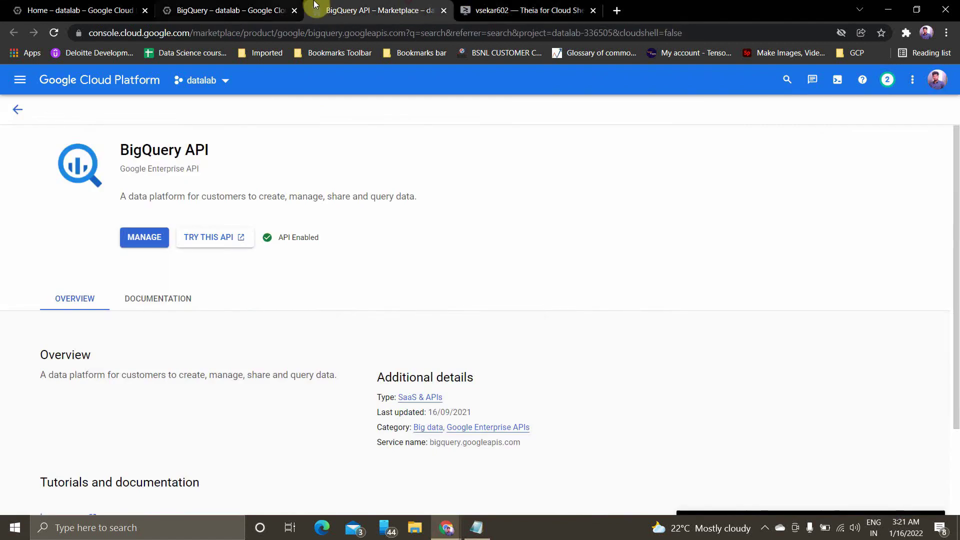
{"action": "left_click", "coordinate": [282, 11]}
{"action": "left_click", "coordinate": [325, 8]}
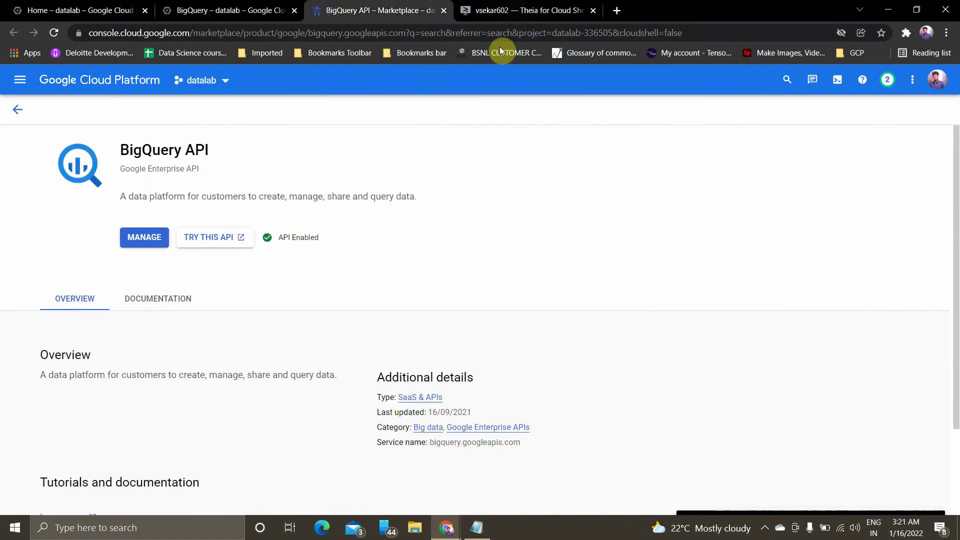
{"action": "left_click", "coordinate": [511, 11]}
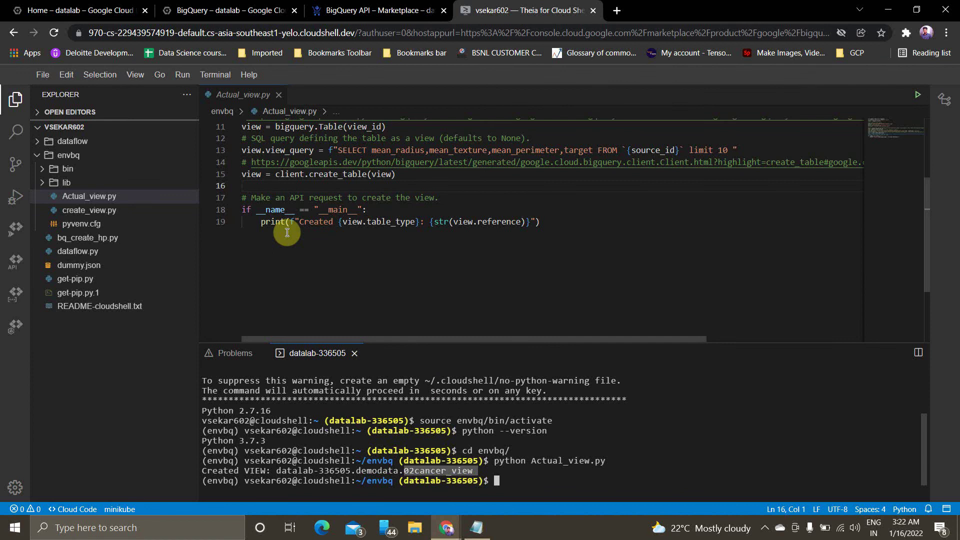
- Show the Notepad note with the BigQuery views objective and two documentation links
{"action": "left_click", "coordinate": [476, 528]}
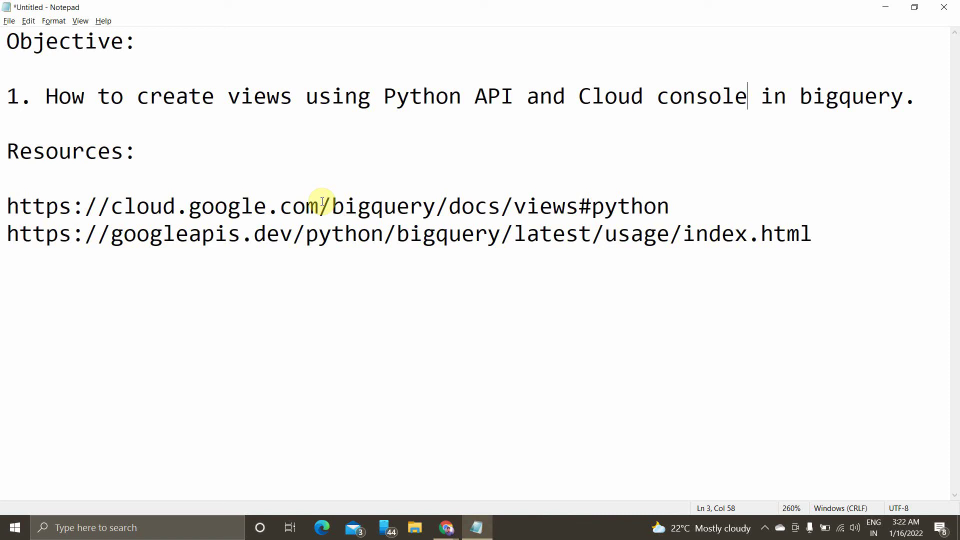
{"action": "left_click", "coordinate": [764, 527]}
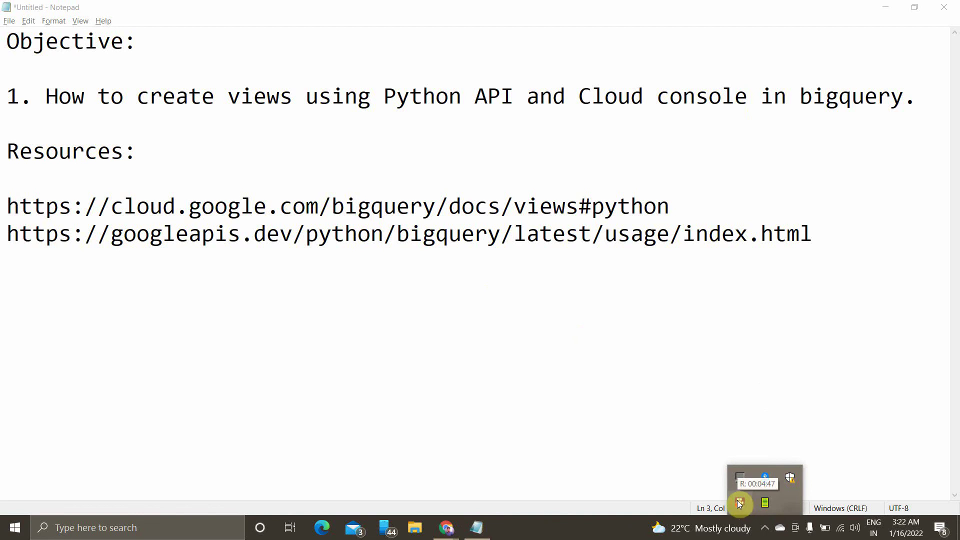